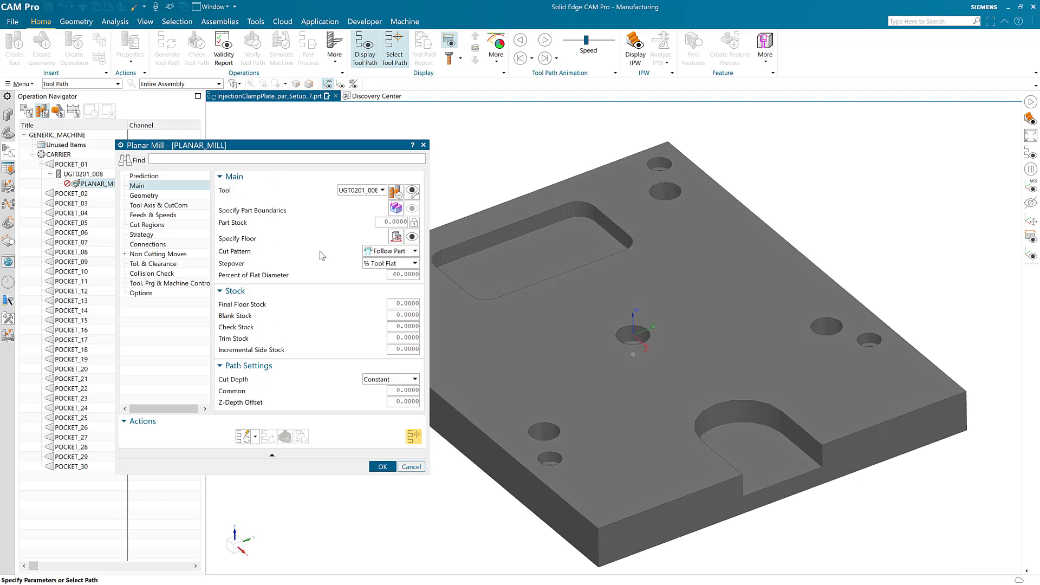
Define the part boundary by curves as an open boundary with the tool on the left side
left_click(395, 209)
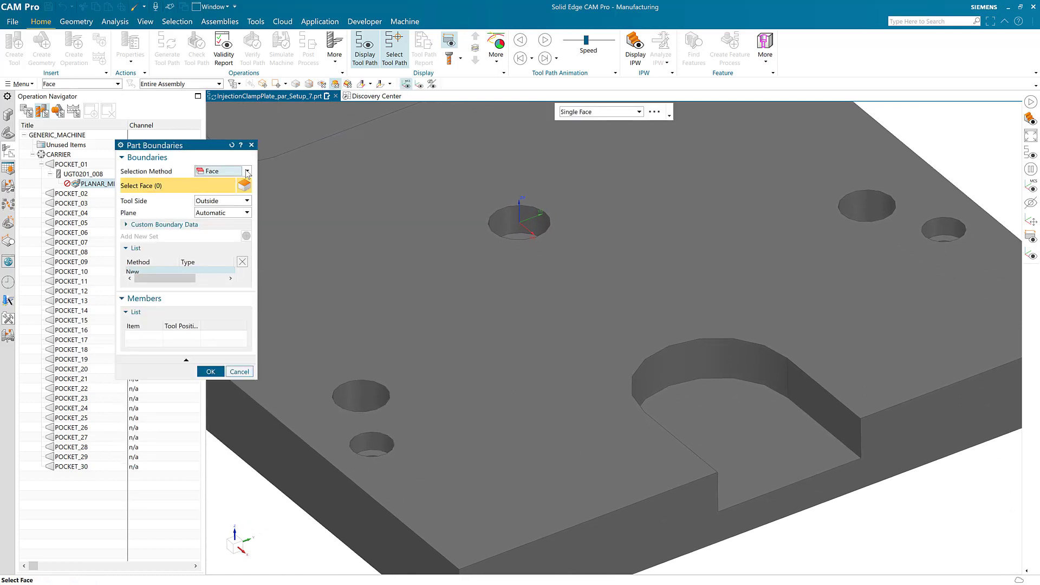
left_click(240, 172)
left_click(233, 193)
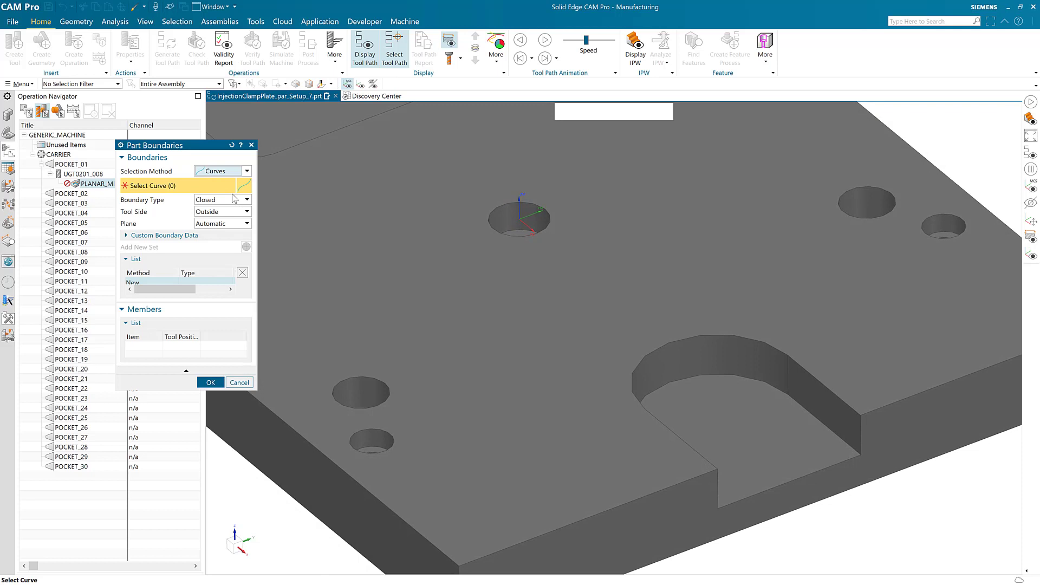
left_click(235, 200)
left_click(234, 221)
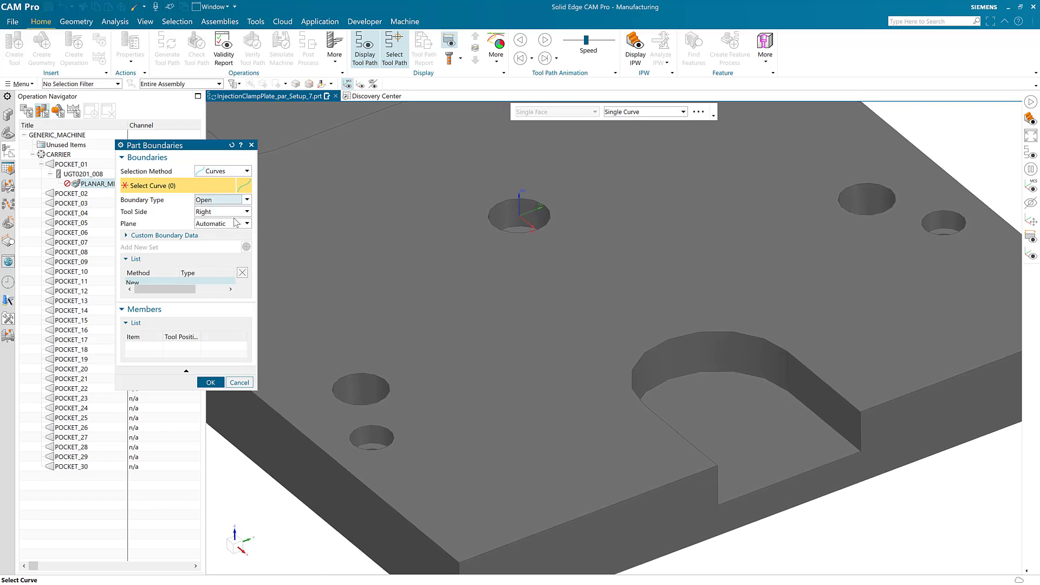
left_click(234, 211)
left_click(233, 222)
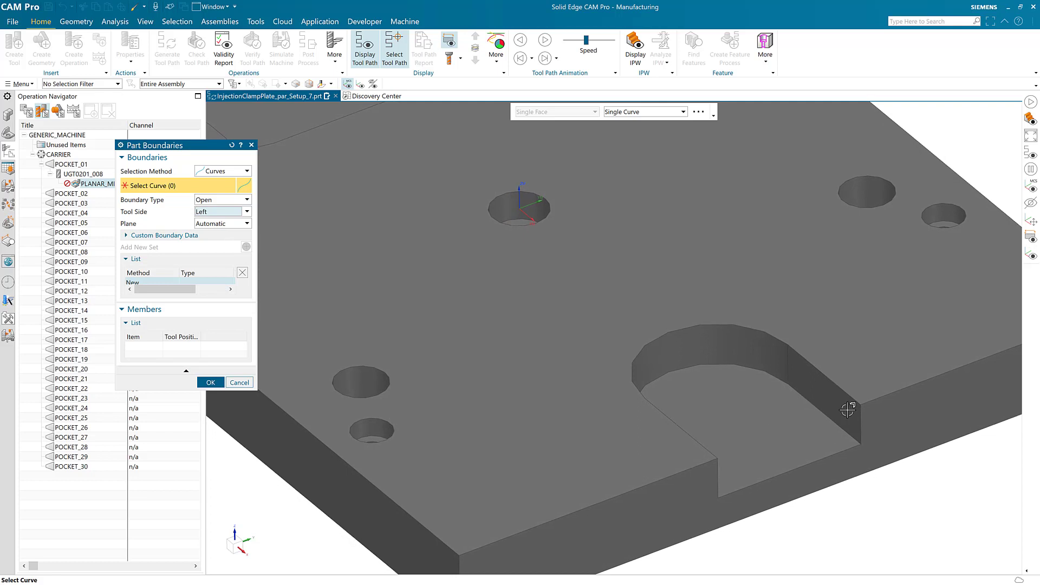
Select the pocket's two straight edges and curved edge as boundary curves and confirm
left_click(846, 379)
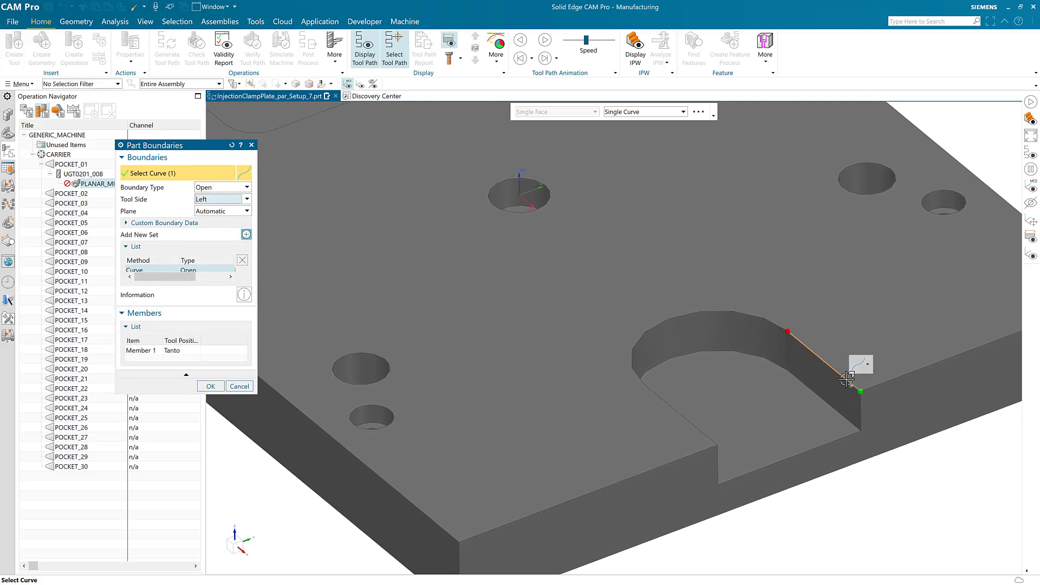
left_click(771, 320)
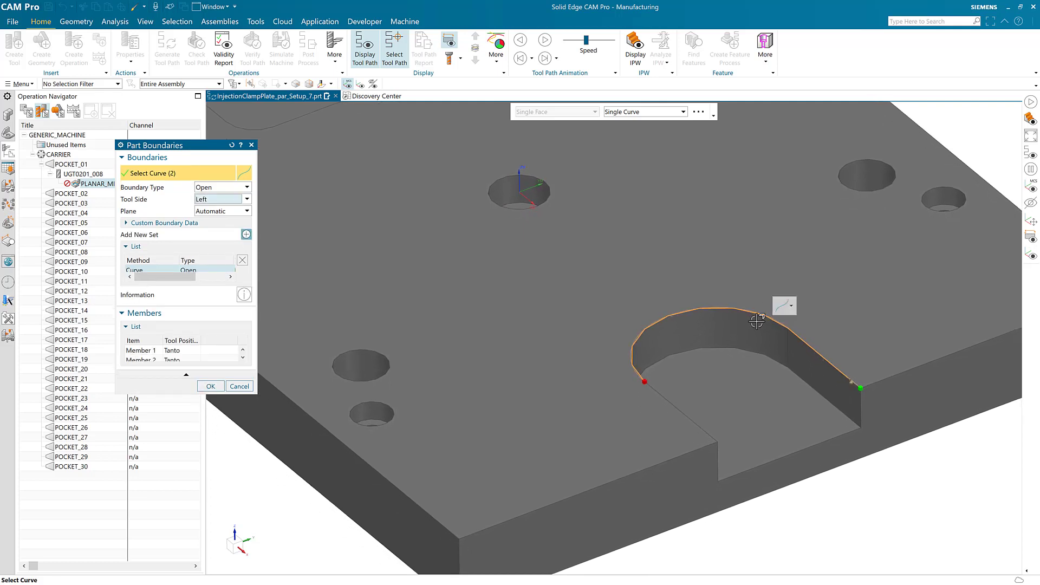
left_click(654, 395)
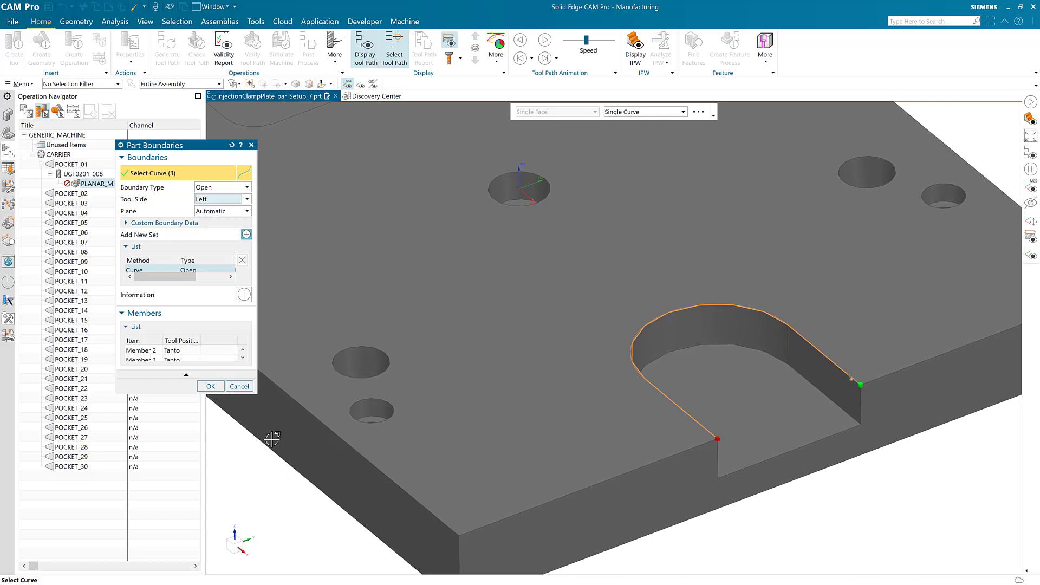
left_click(209, 386)
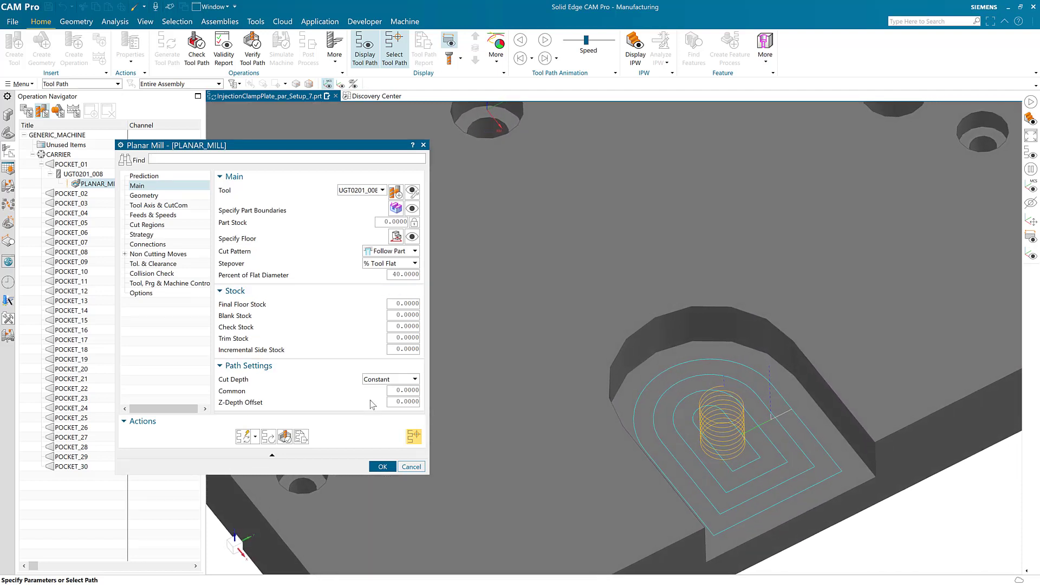
Close the planar mill settings and delete the PLANAR_MILL operation
left_click(410, 469)
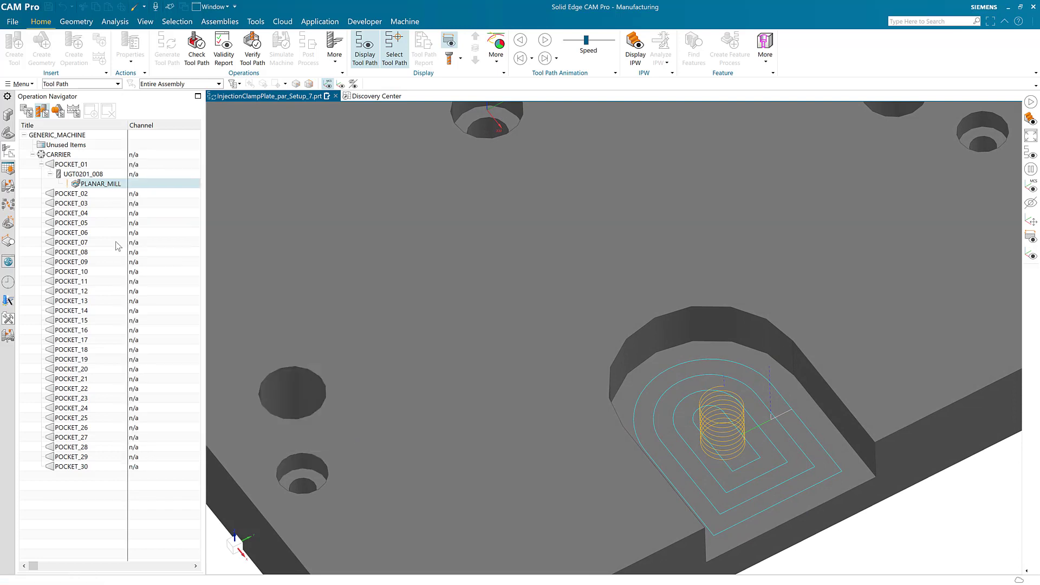
right_click(100, 187)
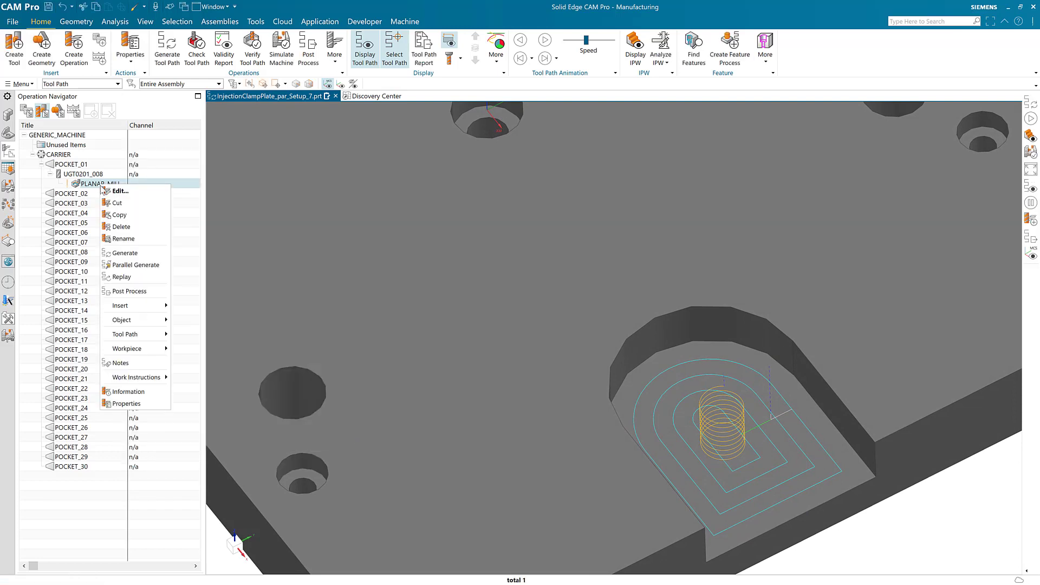
left_click(111, 226)
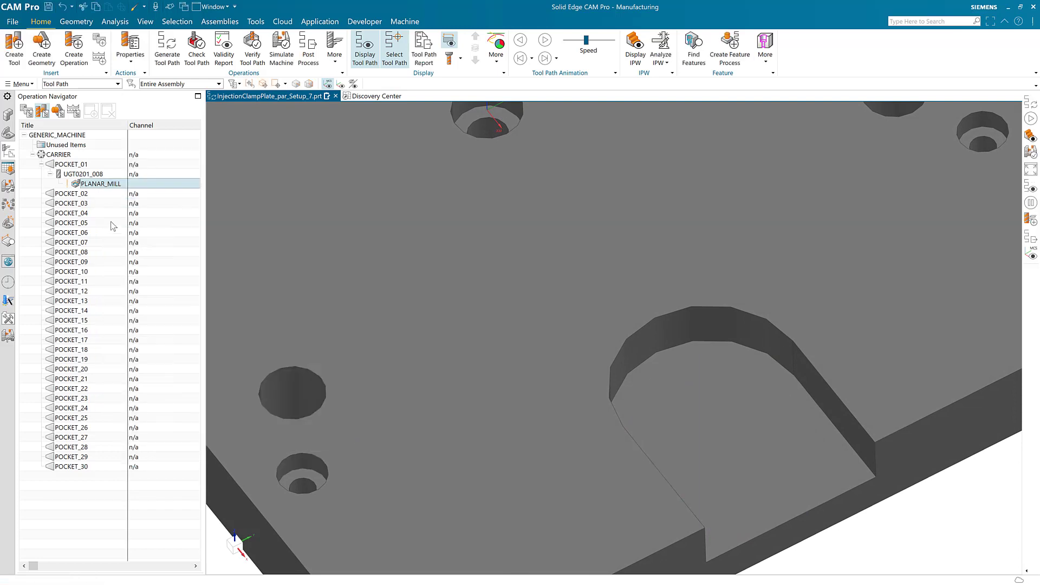
Create a new Floor and Wall operation named FLOOR_WALL under tool UGT0201_008
right_click(89, 174)
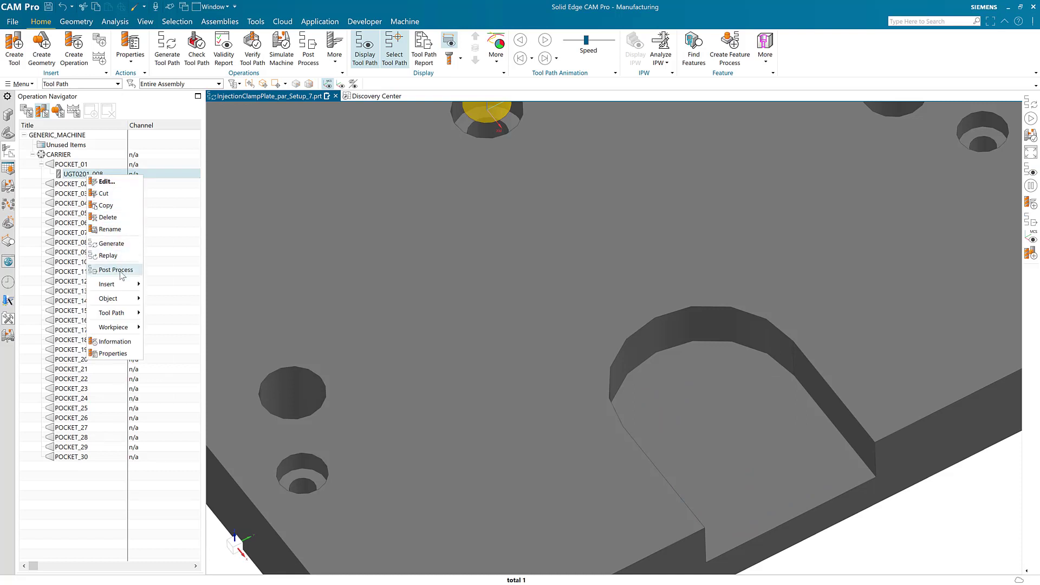
mouse_move(108, 283)
left_click(172, 286)
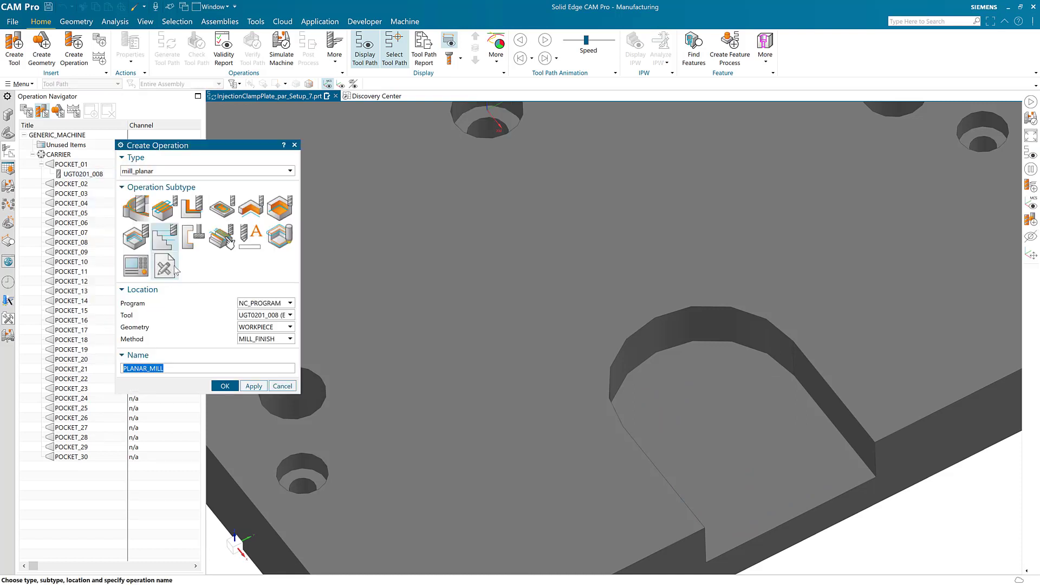
left_click(192, 208)
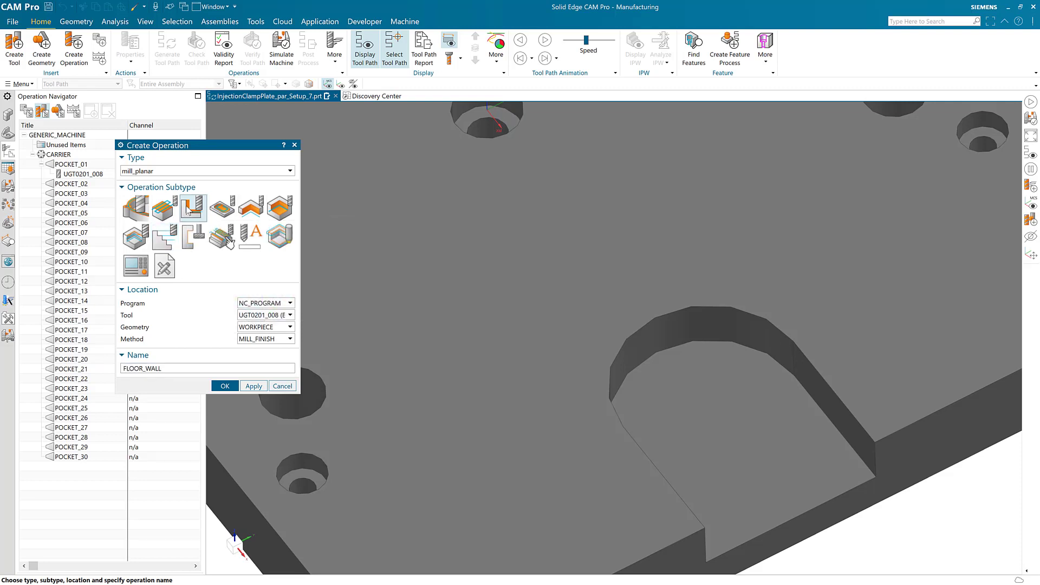
left_click(228, 385)
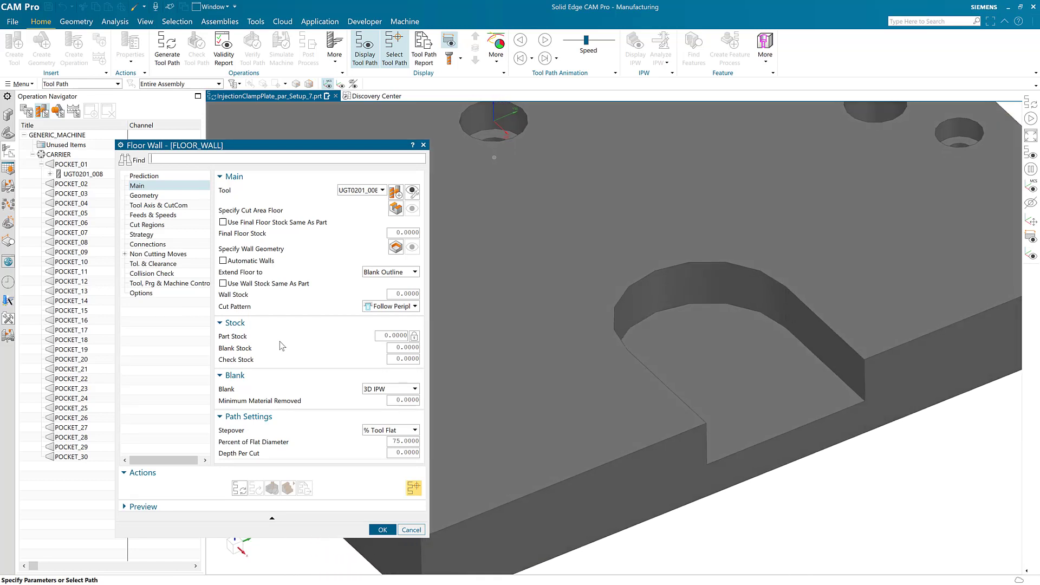
Set the pocket floor face as the cut area floor and generate the Floor Wall toolpath
left_click(395, 209)
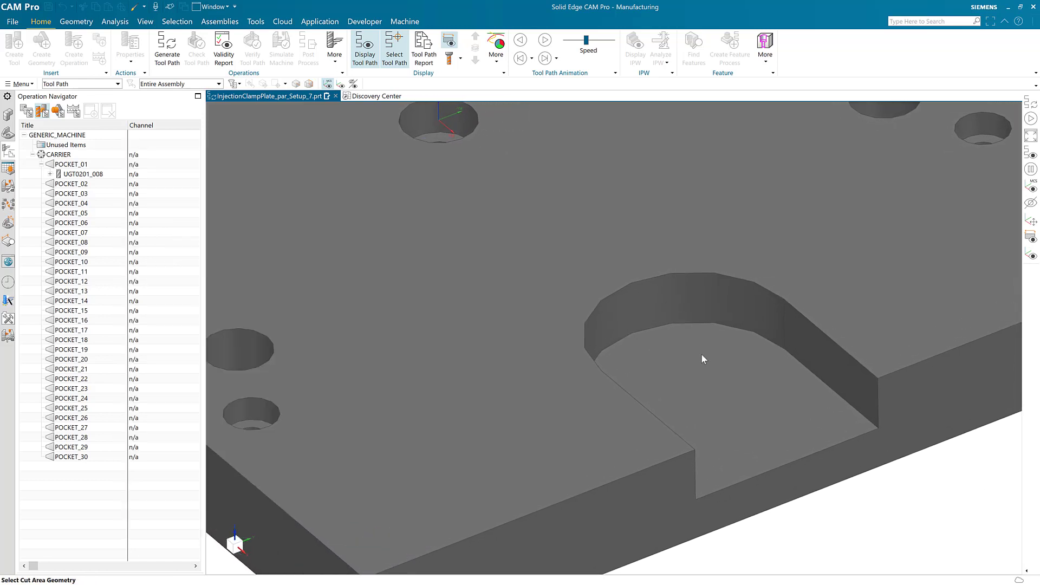
left_click(731, 362)
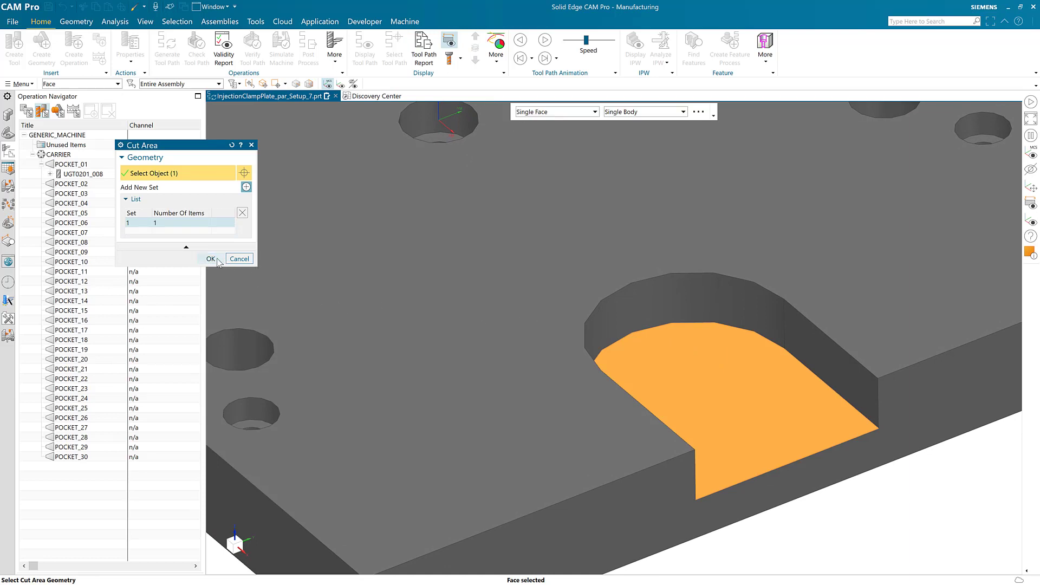
left_click(209, 258)
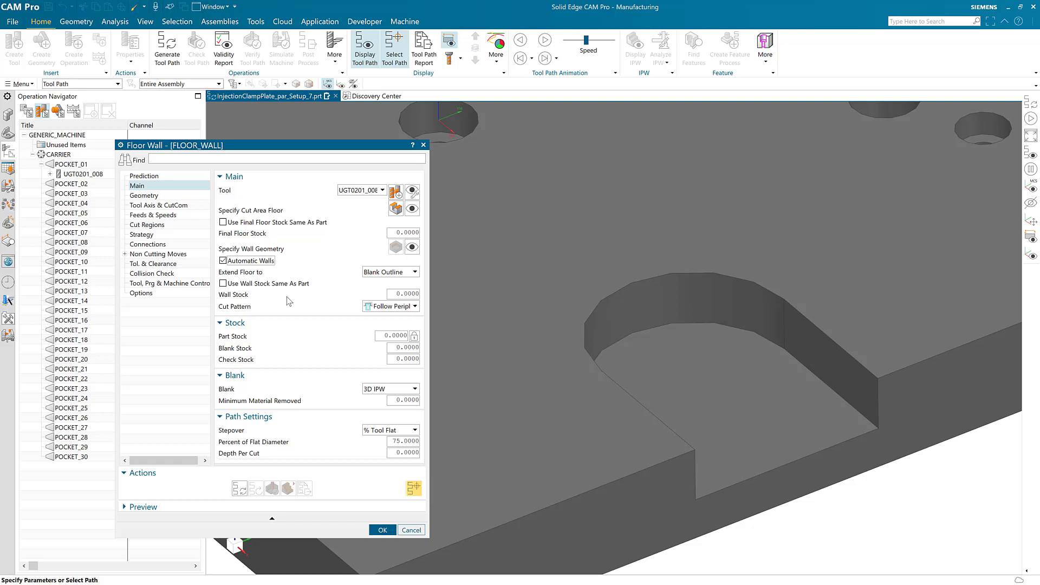
left_click(239, 489)
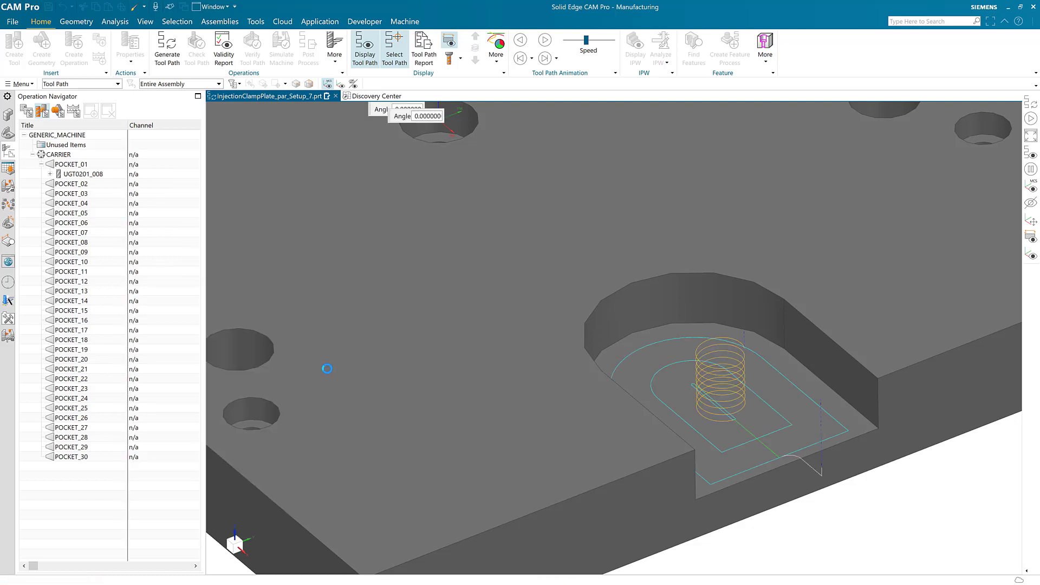